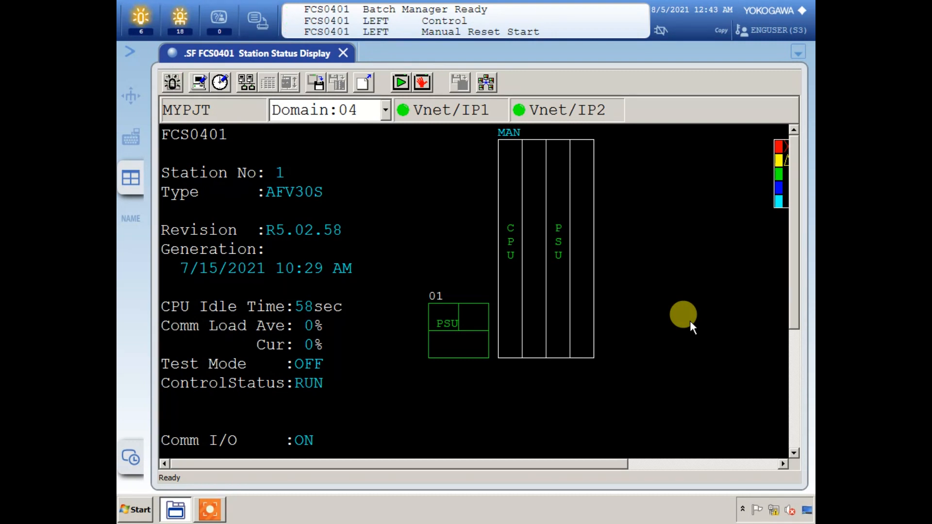
Inspect the AAI841H, ADV151P and PSU modules of I/O node 01, and review the rest of the FCS0401 station status
left_click(461, 316)
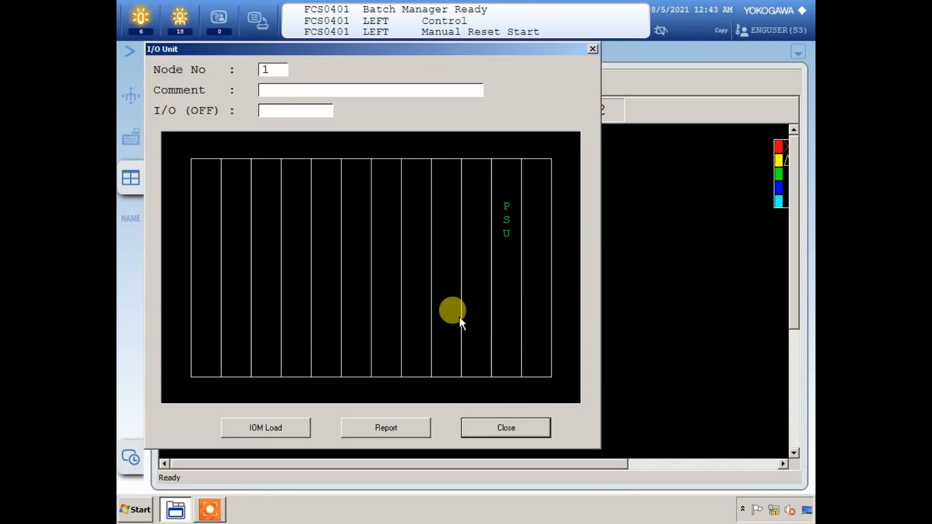
left_click(264, 329)
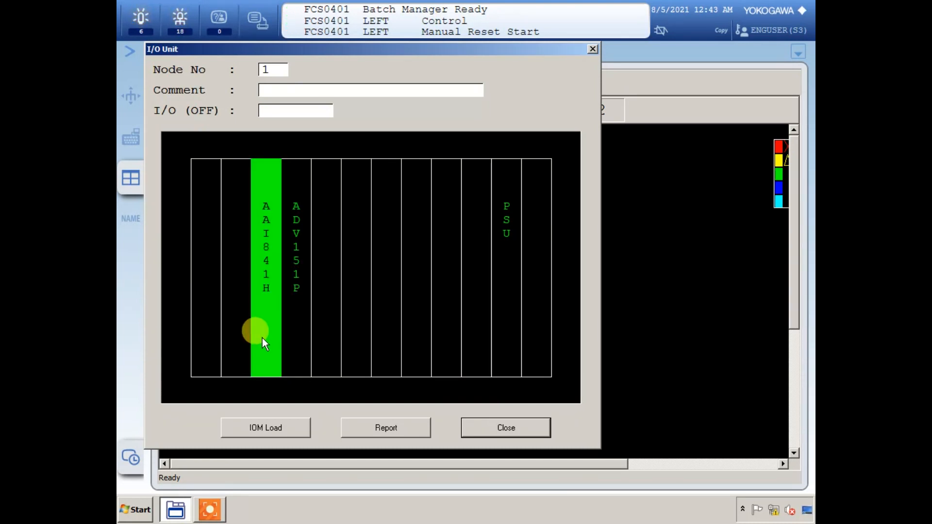
left_click(301, 333)
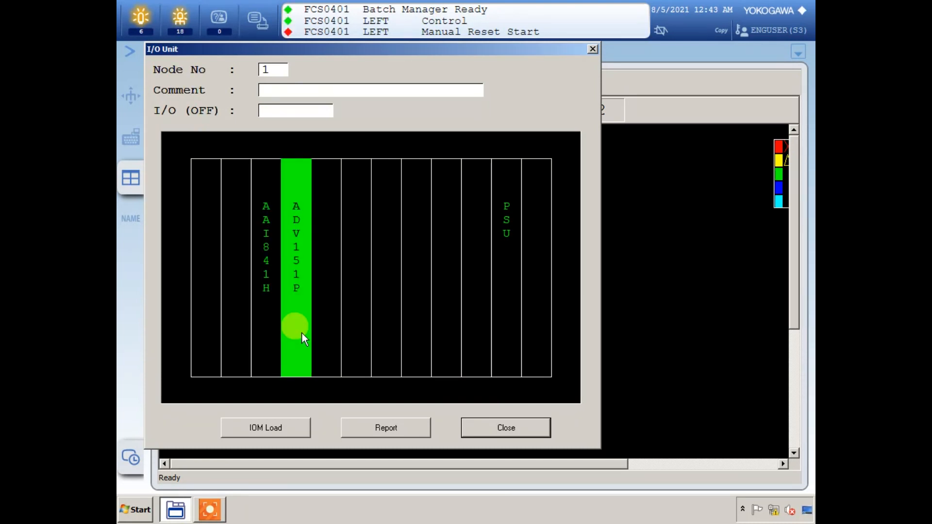
left_click(503, 335)
left_click(537, 428)
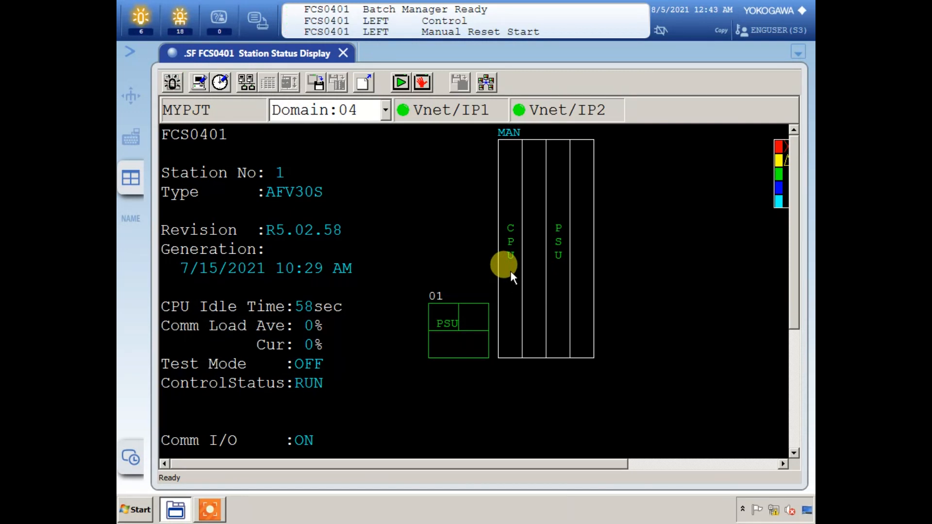
left_click_drag(792, 240, 793, 339)
left_click_drag(793, 388, 794, 264)
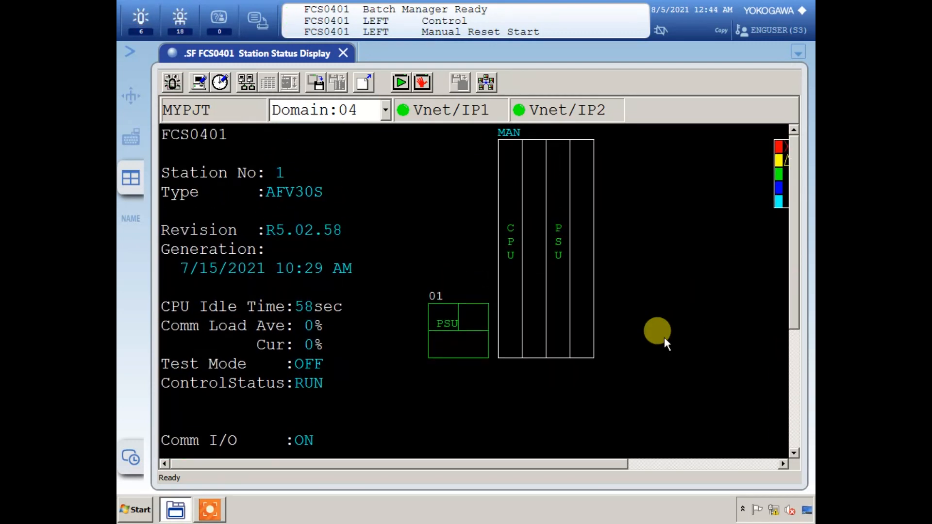
Open System View and expand project MYPJT down to the contents of its FCS0401 folder
left_click(136, 510)
left_click(225, 208)
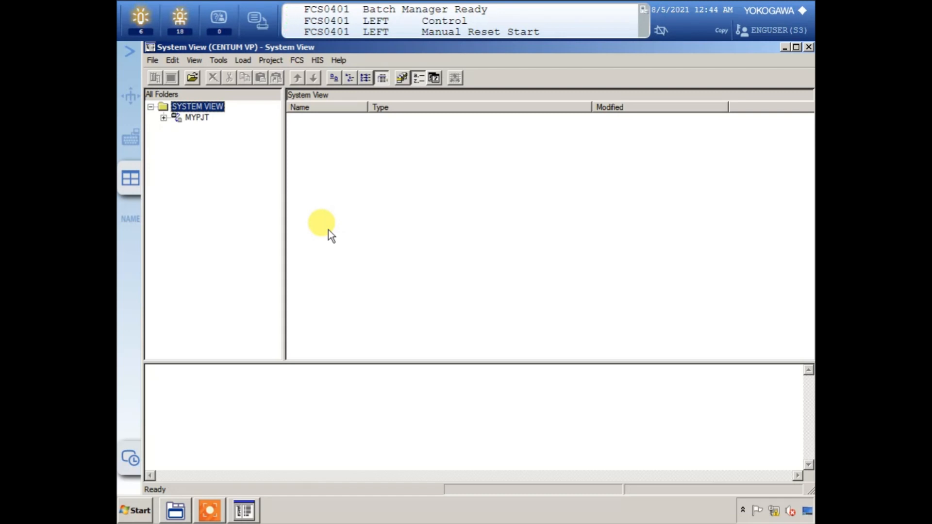
left_click(208, 120)
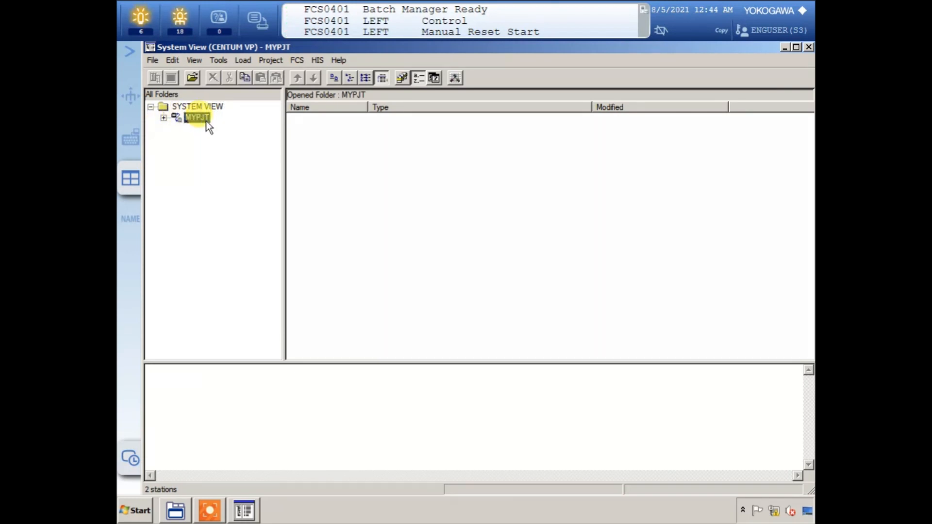
left_click(164, 118)
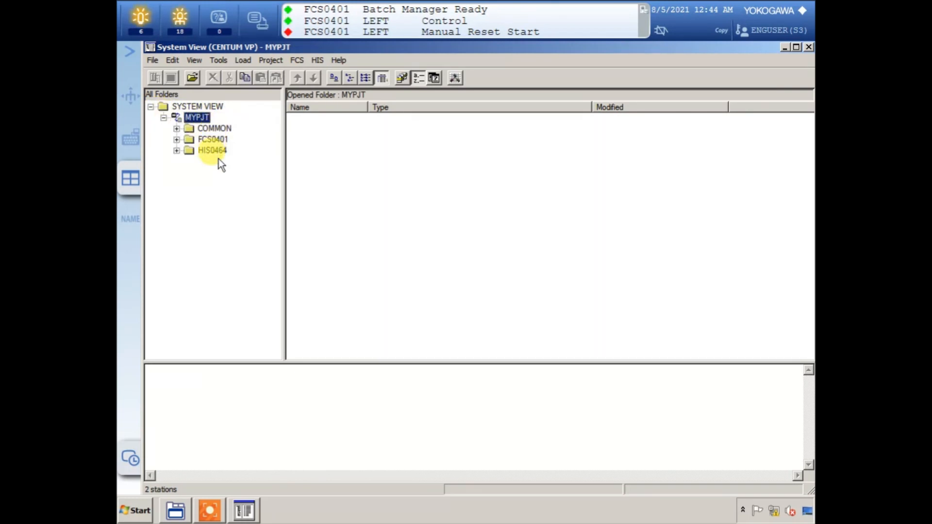
left_click(208, 142)
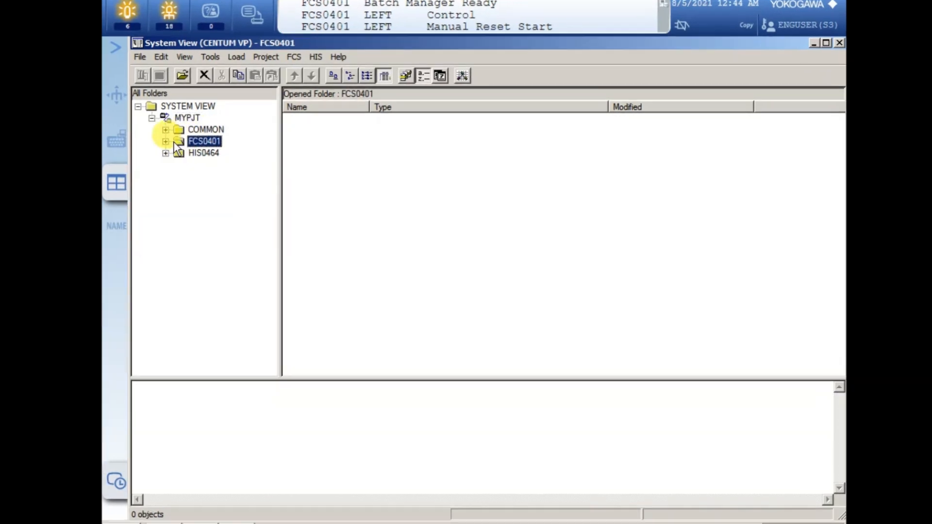
double_click(210, 141)
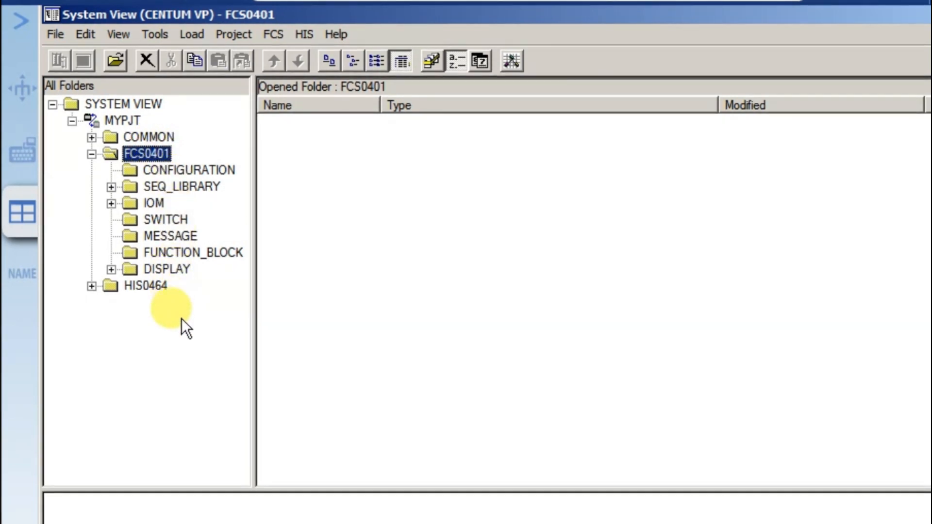
Save the FCS tuning parameters of station FCS0401 and check the error and warning line in the message log
left_click(147, 286)
left_click(145, 154)
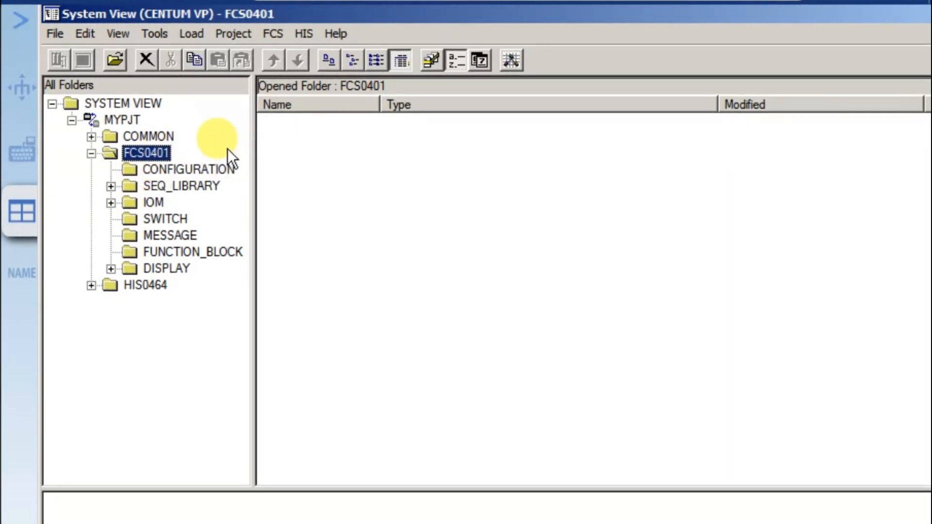
left_click(192, 35)
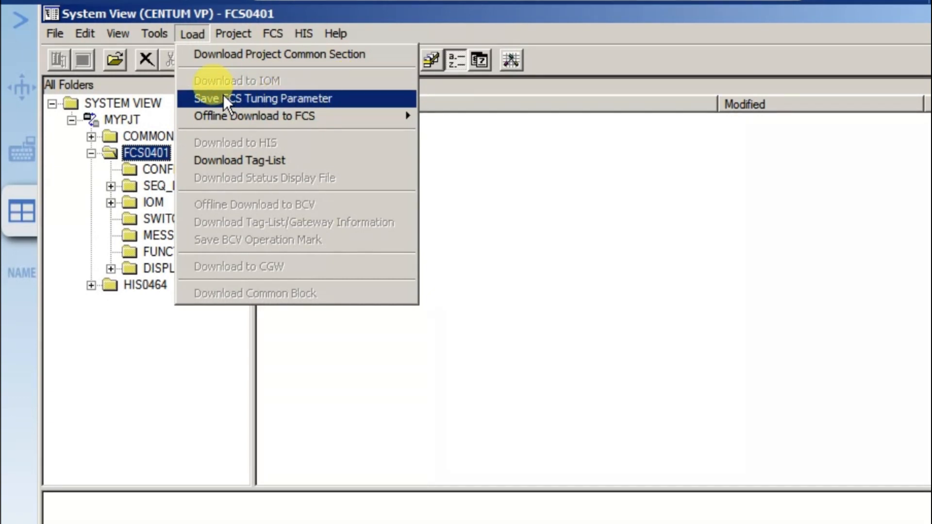
left_click(366, 100)
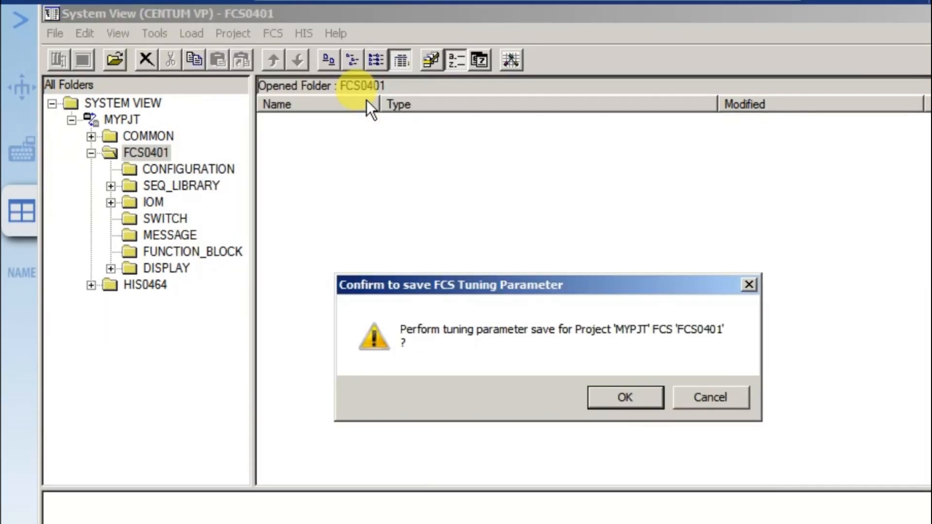
left_click(614, 400)
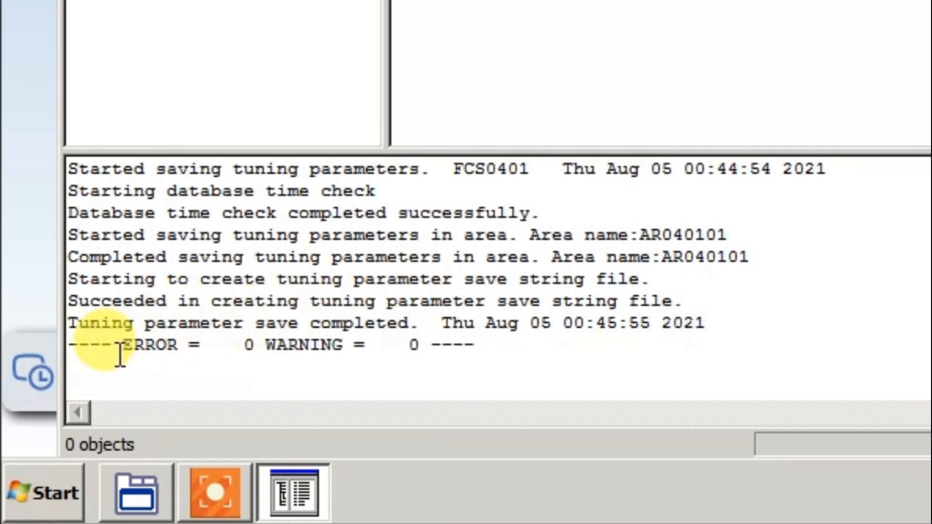
left_click_drag(104, 344, 322, 345)
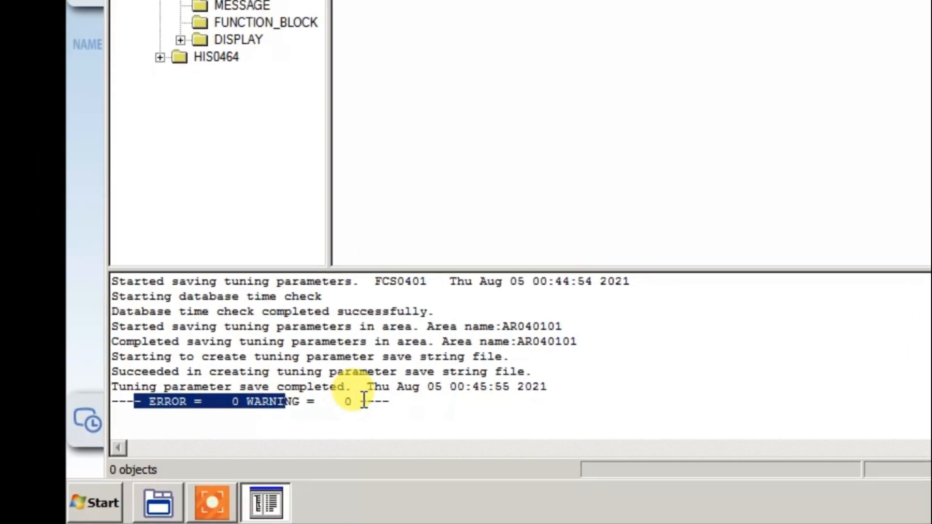
left_click(364, 401)
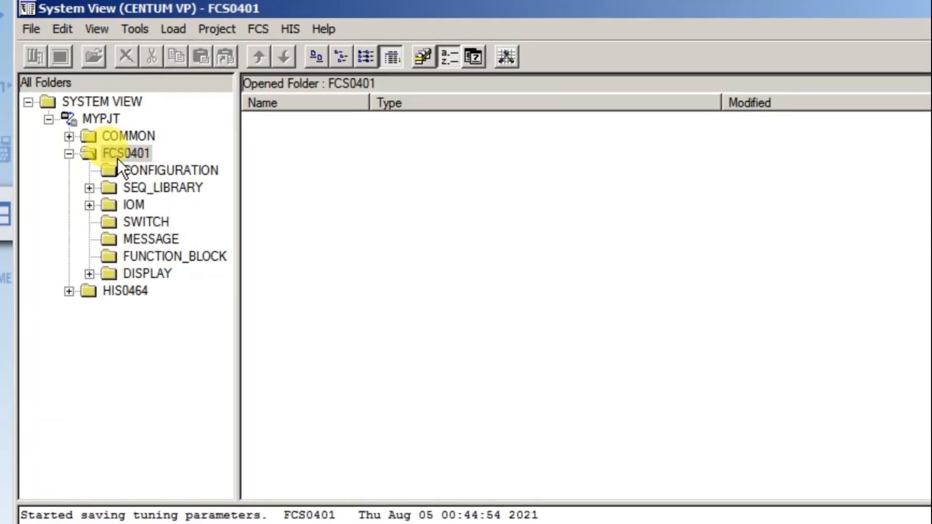
Start an offline download to FCS0401 in project MYPJT, declining to save the tuning parameters again
left_click(114, 154)
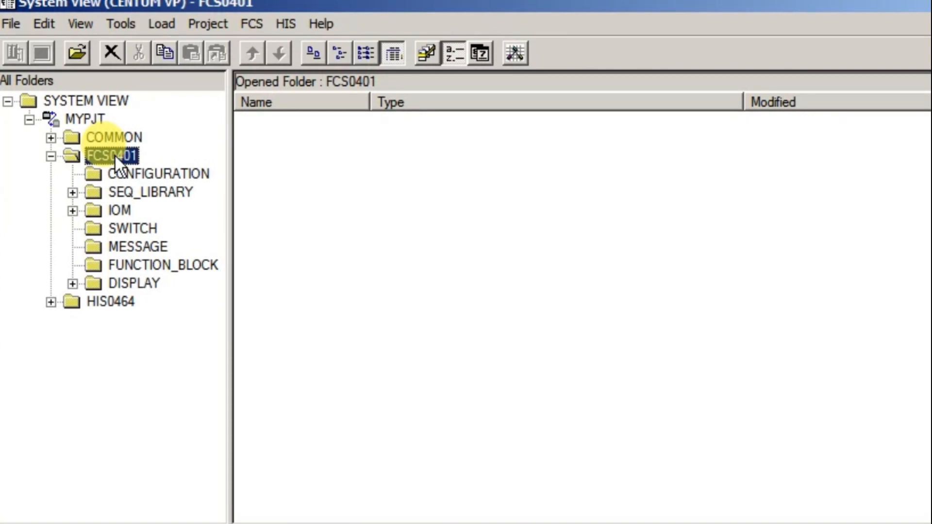
left_click(164, 25)
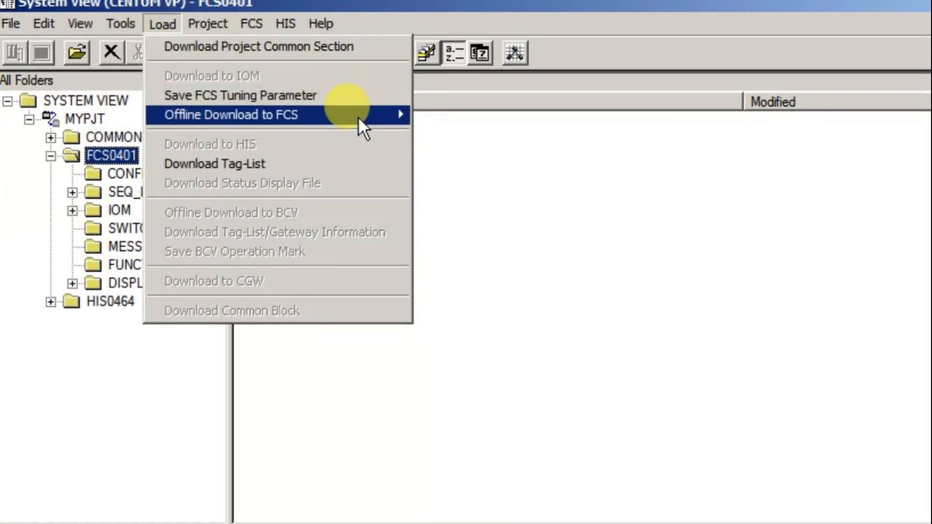
mouse_move(358, 118)
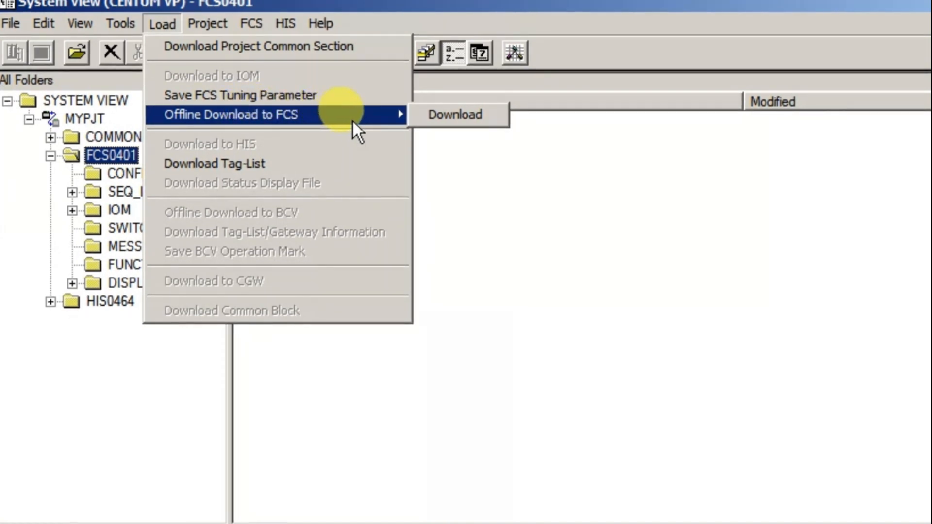
left_click(490, 115)
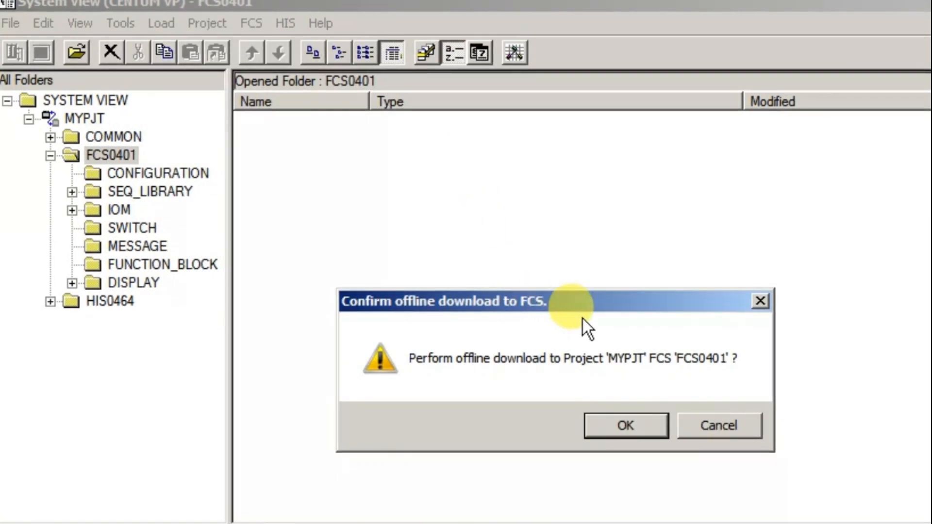
left_click_drag(607, 308, 550, 266)
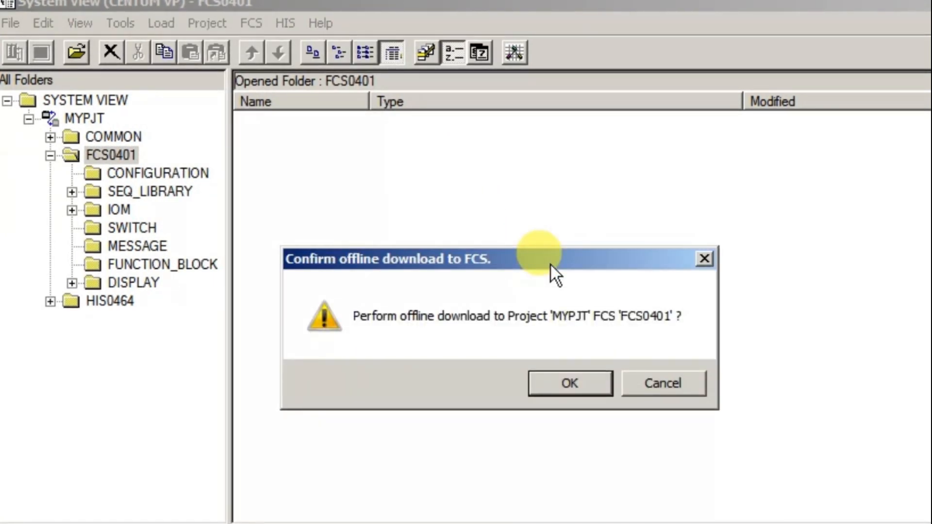
left_click(538, 387)
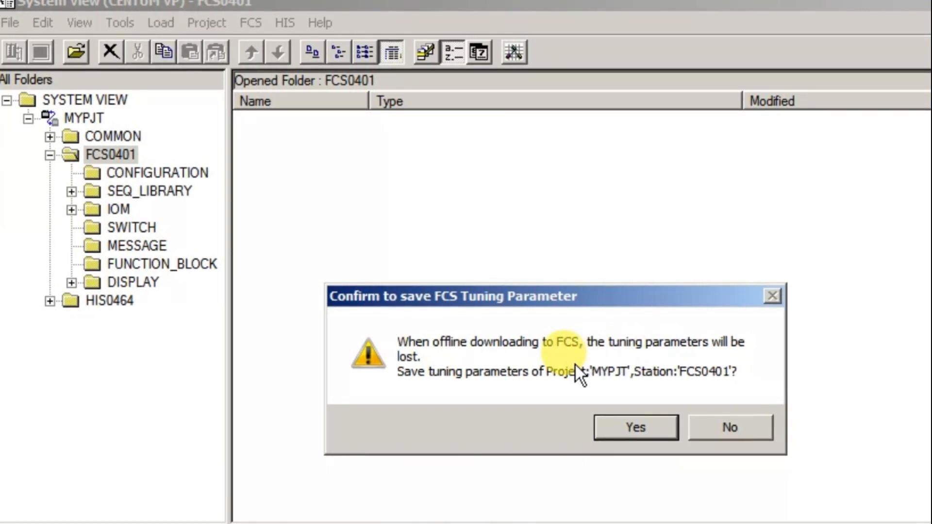
left_click(761, 427)
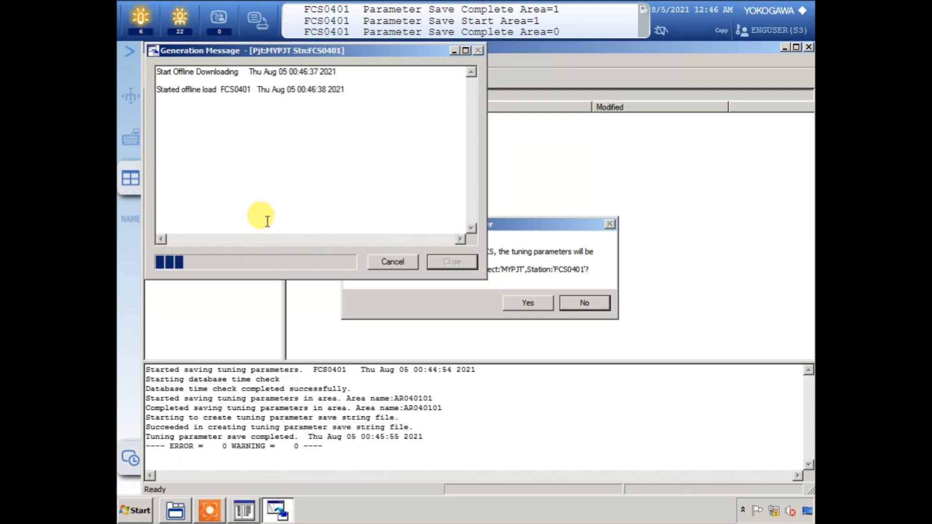
Bring up the FCS0401 Station Status Display to monitor the controller during the offline download
left_click(130, 131)
left_click(129, 141)
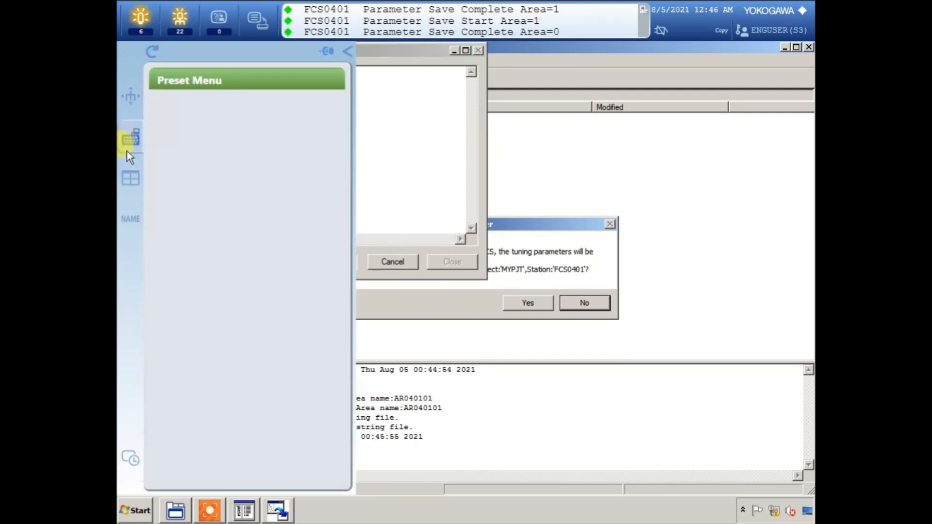
left_click(126, 179)
left_click(214, 243)
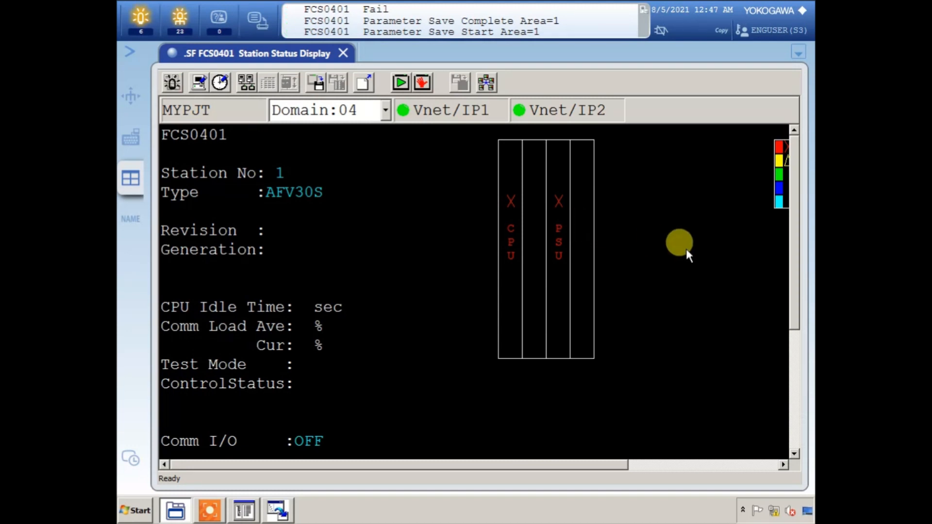
left_click_drag(796, 249, 755, 190)
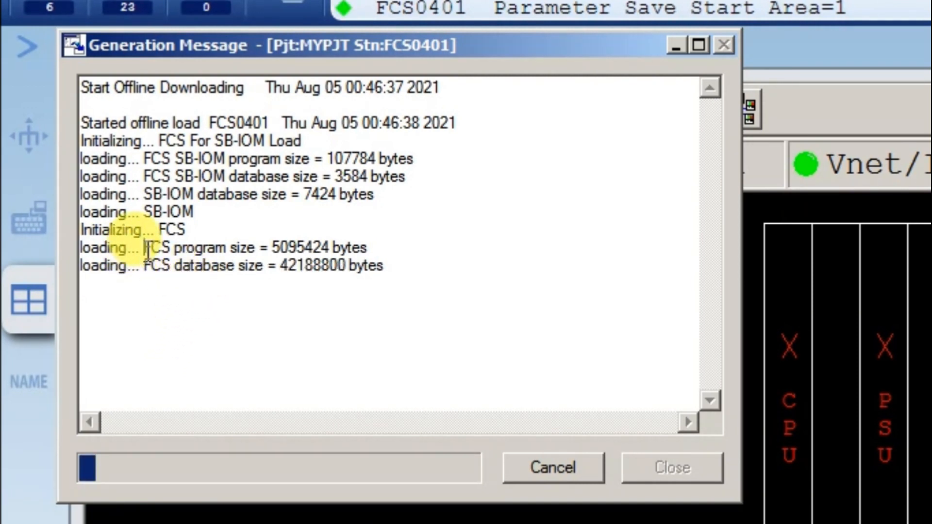
Review the FCS program and database loading messages, and close the Generation Message window once the offline download completes
left_click_drag(145, 248, 381, 249)
left_click_drag(139, 273, 460, 281)
left_click(505, 281)
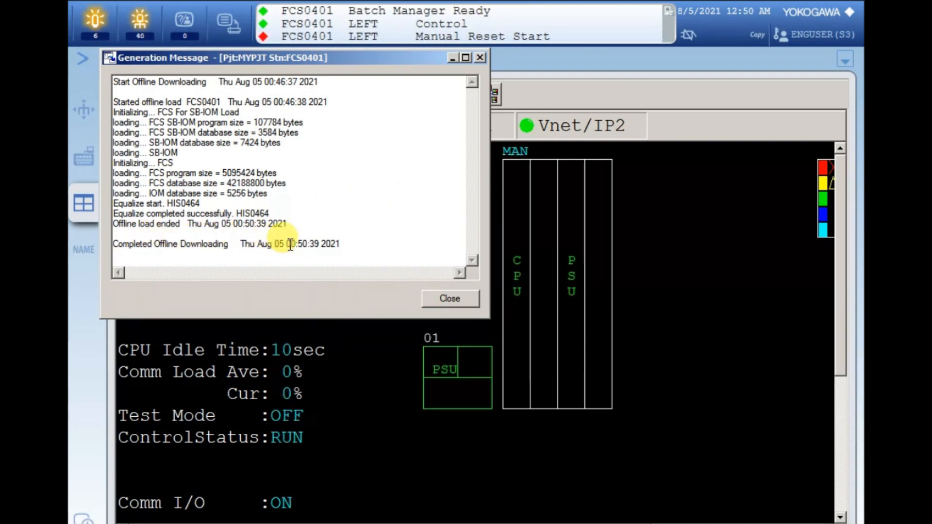
left_click(450, 298)
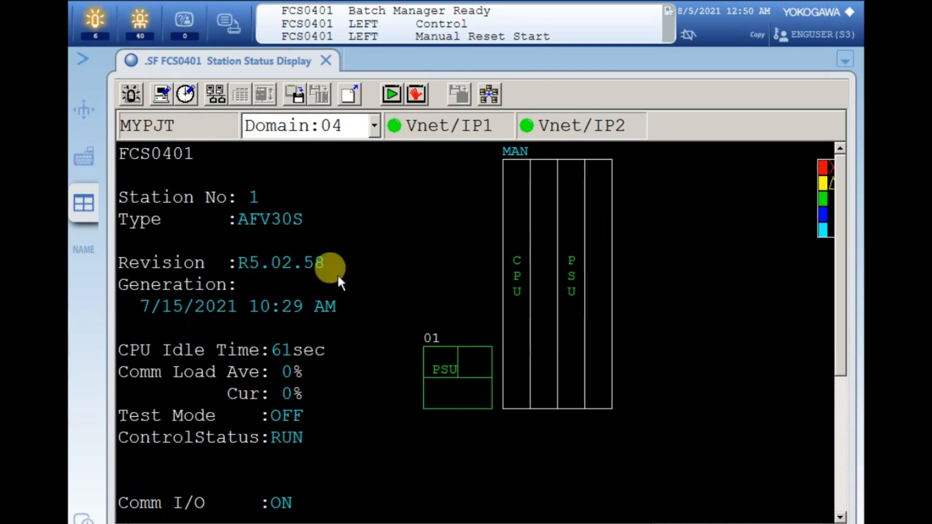
Recheck the I/O modules of node 01 and the full FCS0401 station status after the offline download
left_click(462, 402)
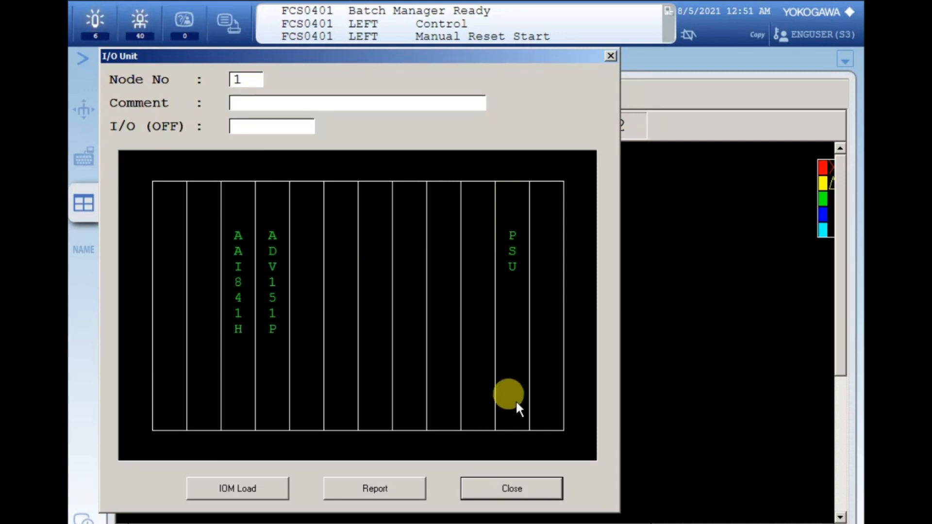
left_click(535, 488)
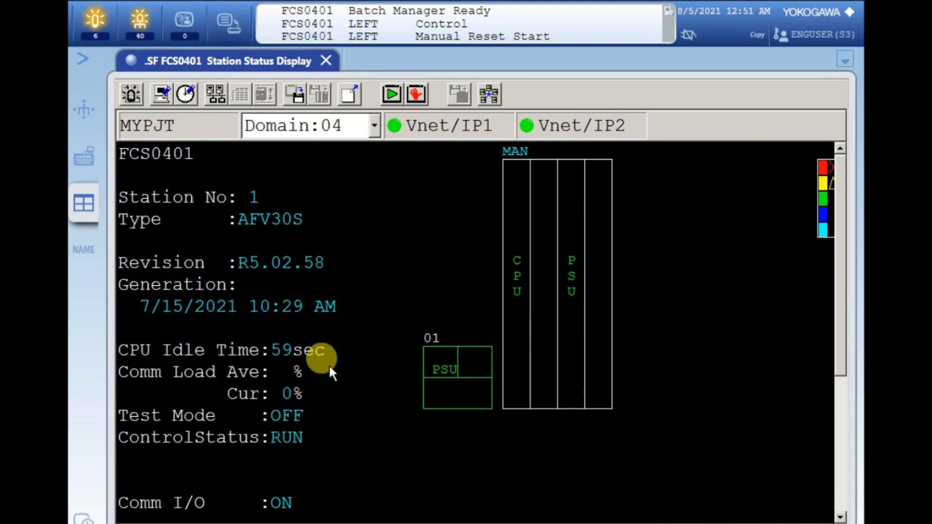
left_click_drag(832, 287, 832, 440)
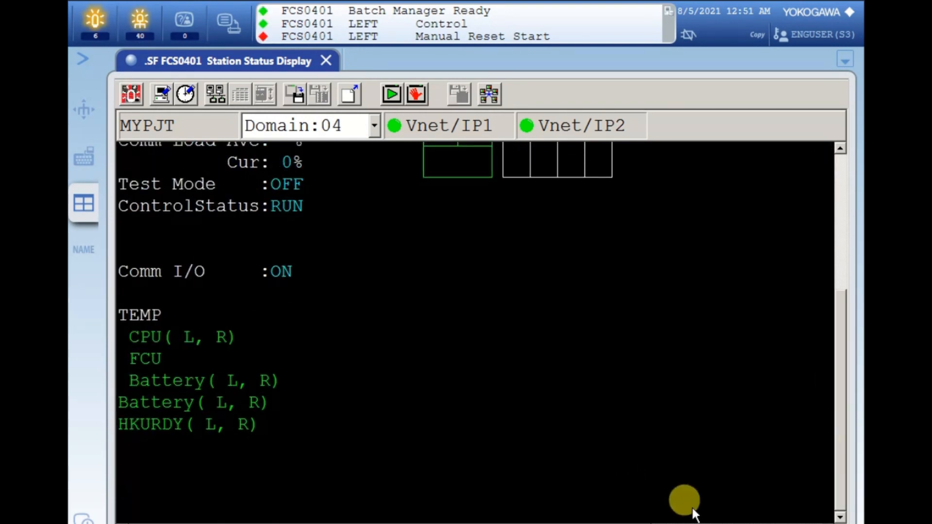
left_click_drag(827, 478, 828, 297)
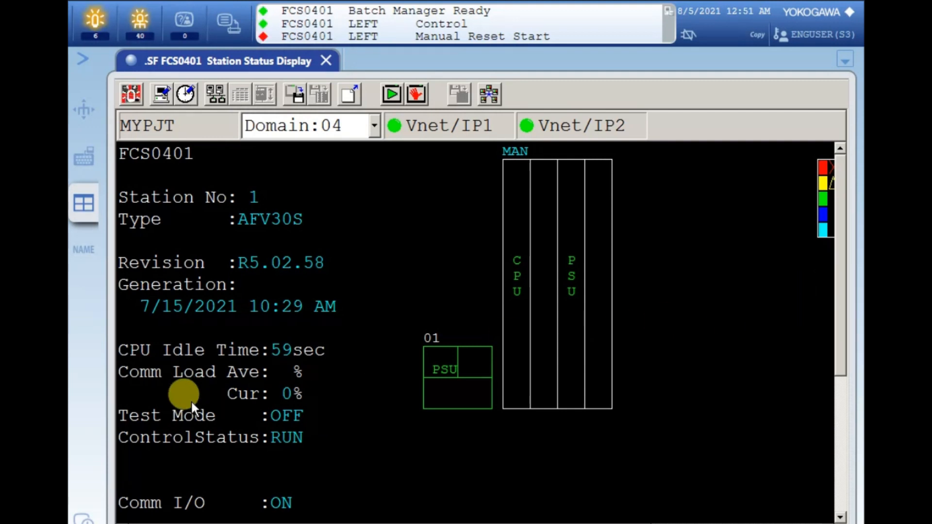